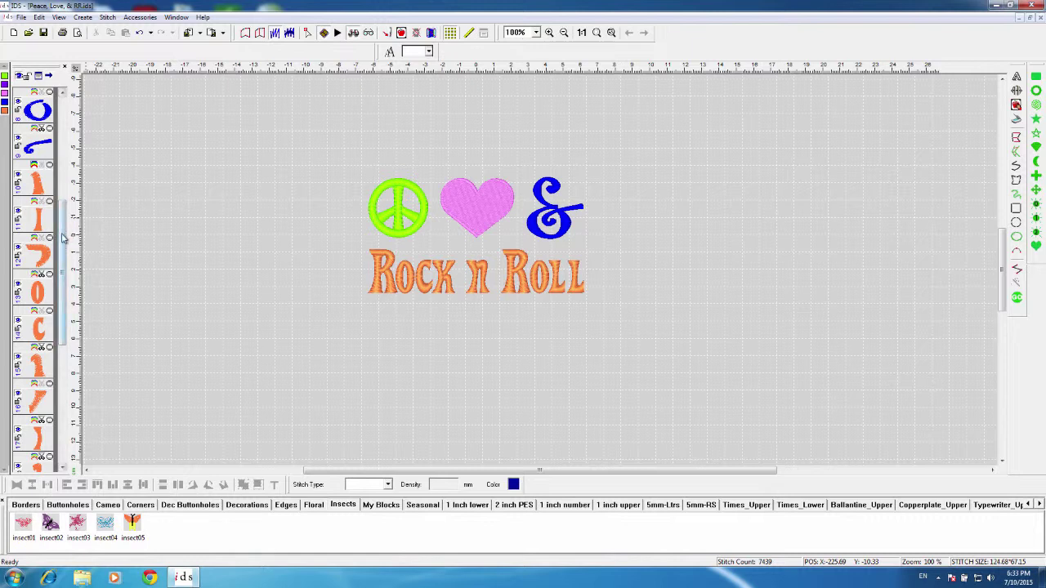
Step: Select and zoom to the heart, then change its fill colour from pink to lavender
left_click(478, 211)
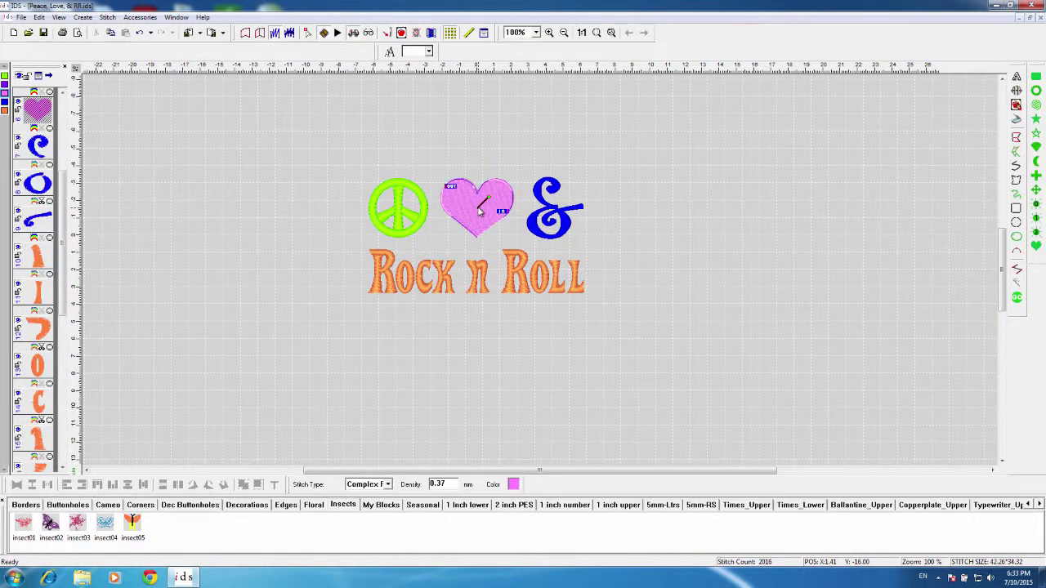
left_click(433, 400)
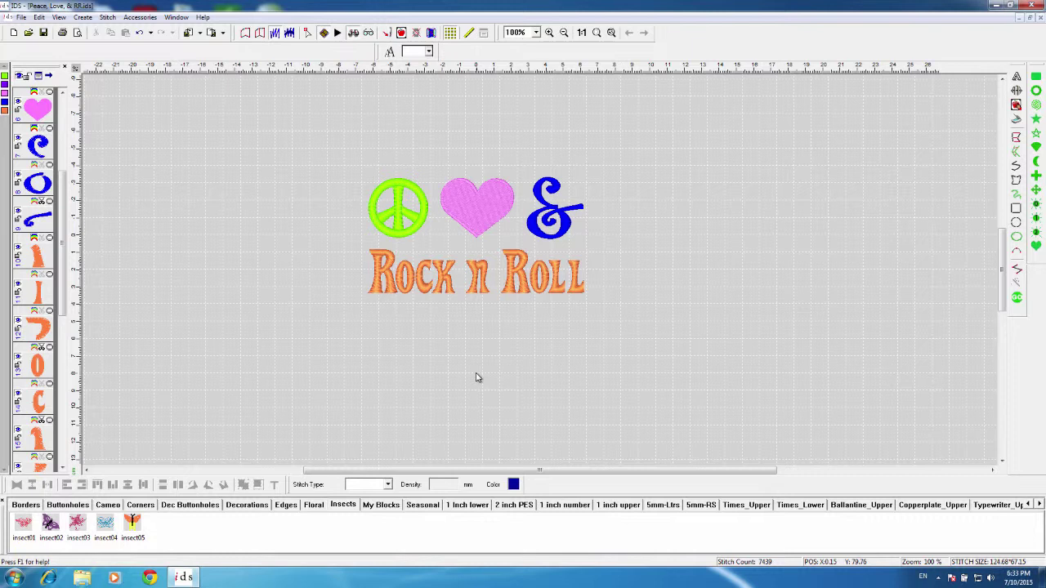
left_click(470, 217)
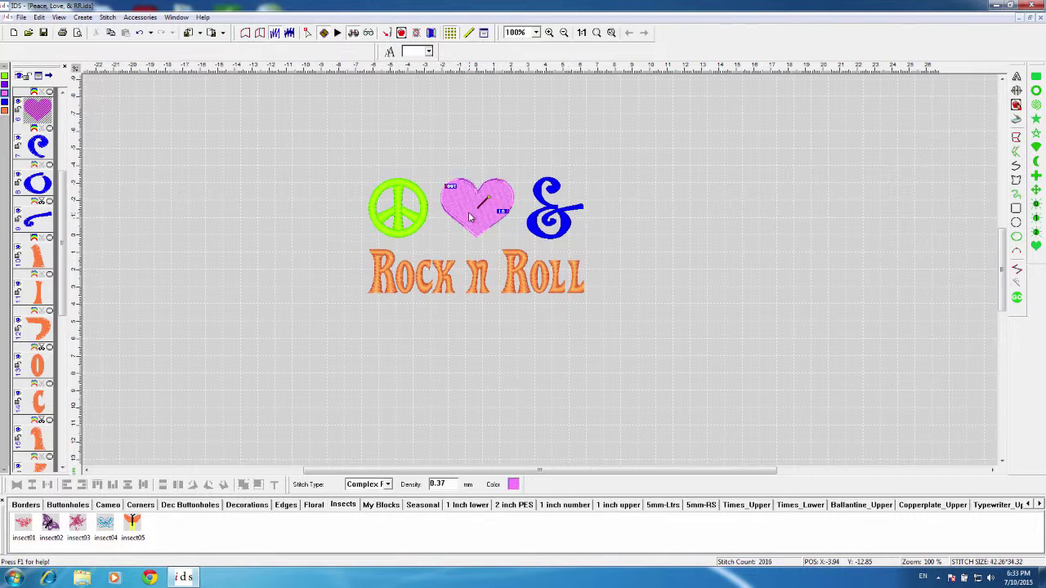
left_click(611, 33)
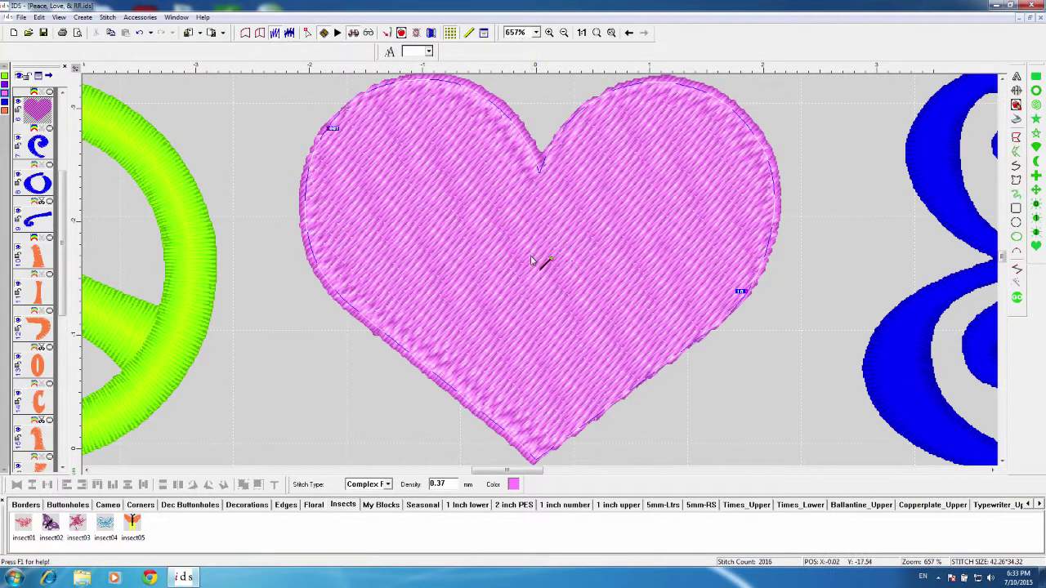
left_click(513, 484)
left_click(543, 250)
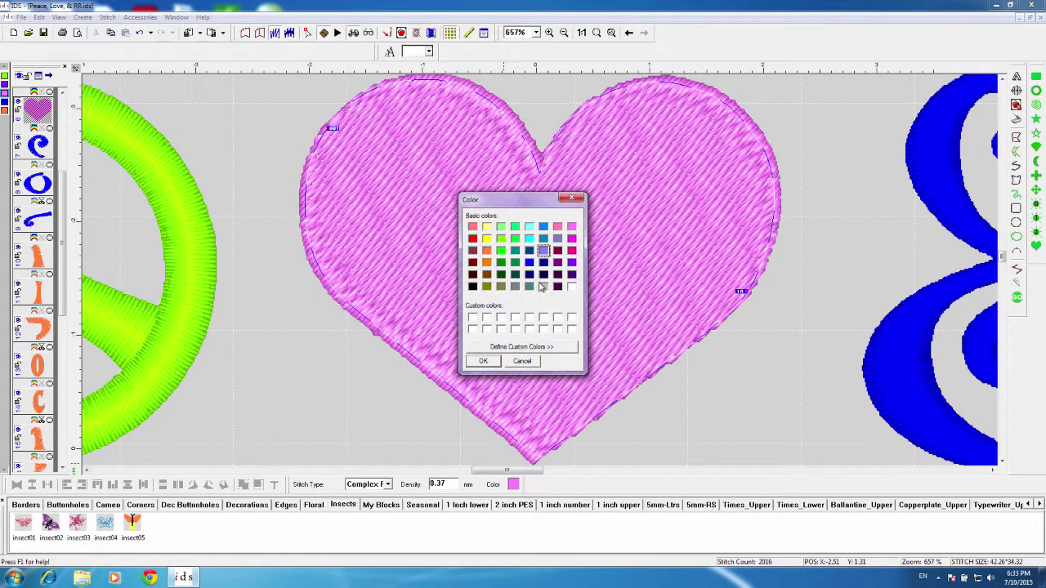
left_click(492, 365)
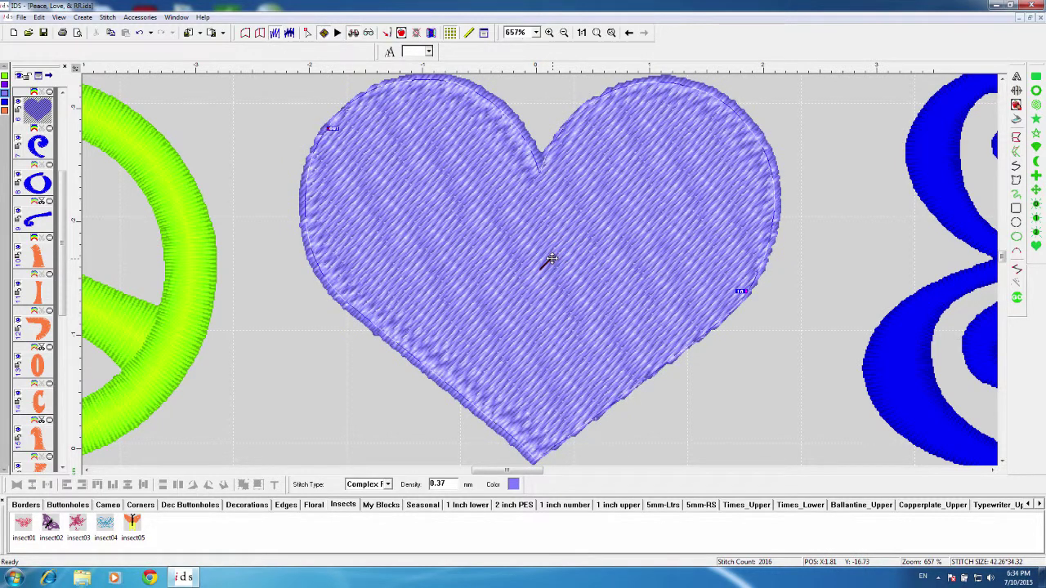
Step: Swing the heart's fill angle indicator to about 148 degrees and regenerate its stitches
left_click_drag(552, 259, 575, 269)
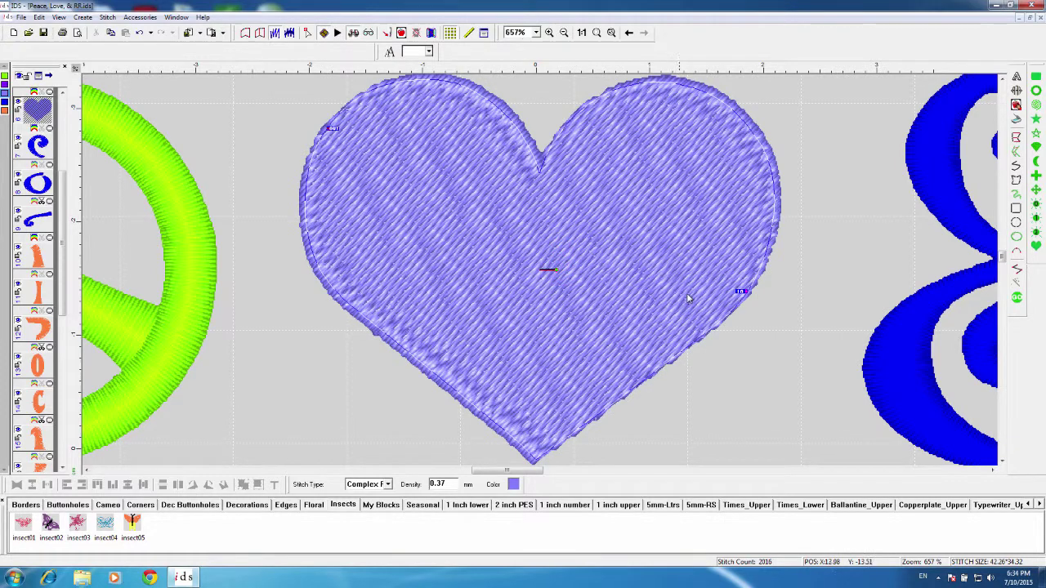
left_click(1017, 299)
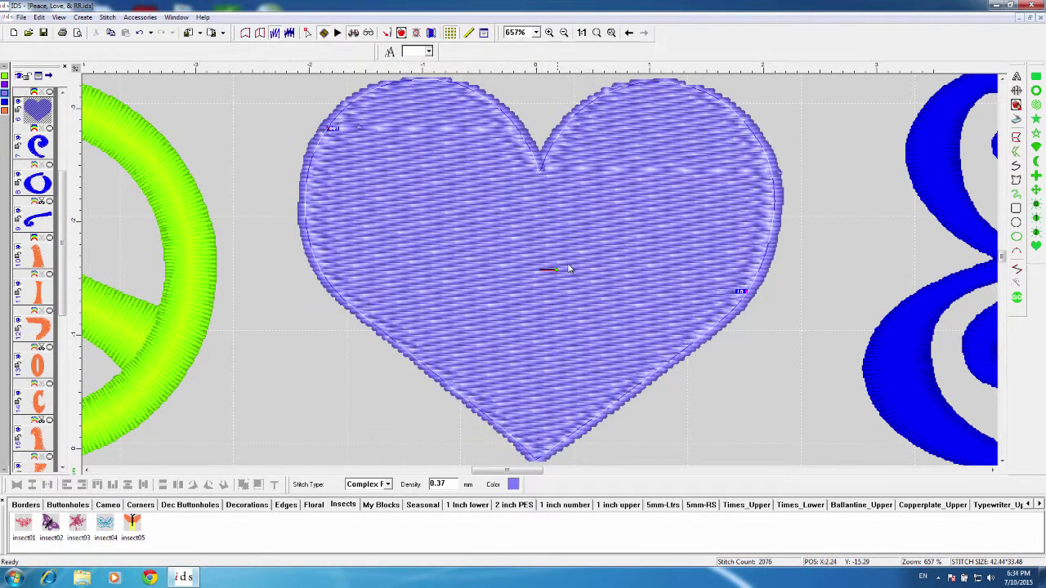
left_click_drag(553, 271, 554, 291)
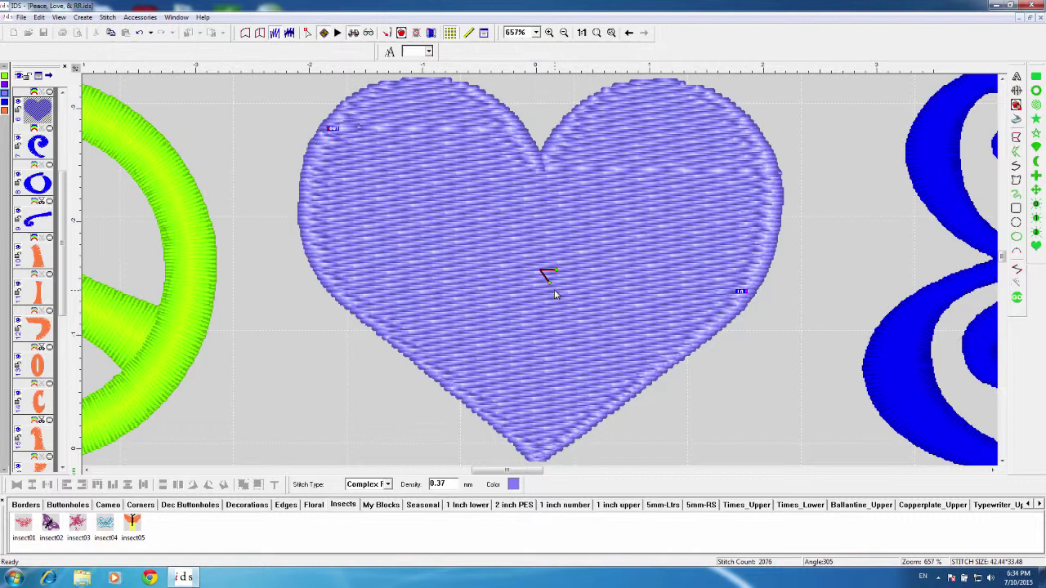
left_click_drag(554, 293, 562, 291)
mouse_move(566, 292)
left_mouse_down()
mouse_move(547, 304)
mouse_move(523, 292)
mouse_move(527, 264)
mouse_move(580, 286)
left_mouse_up()
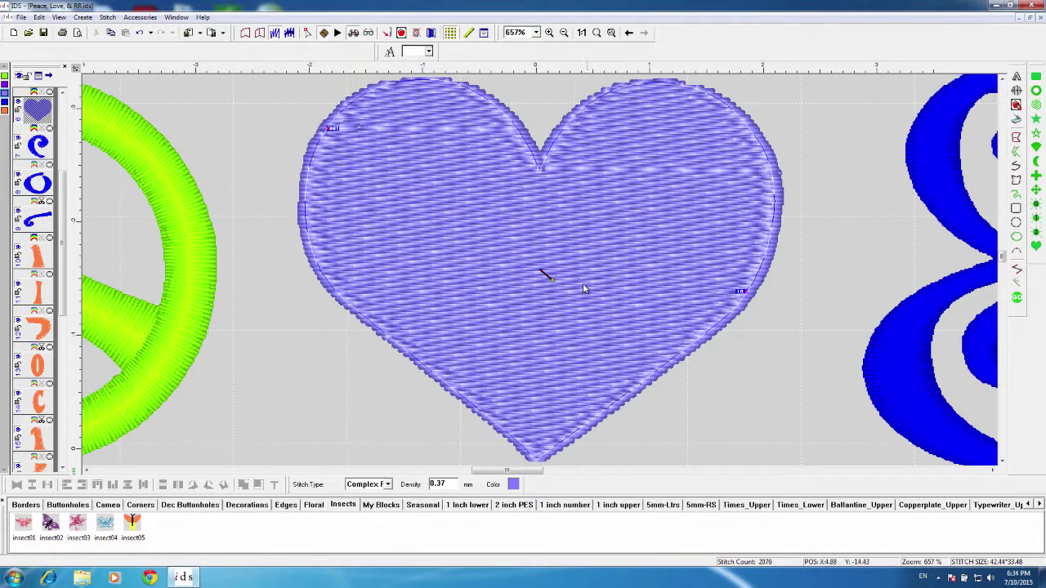
left_click(1015, 299)
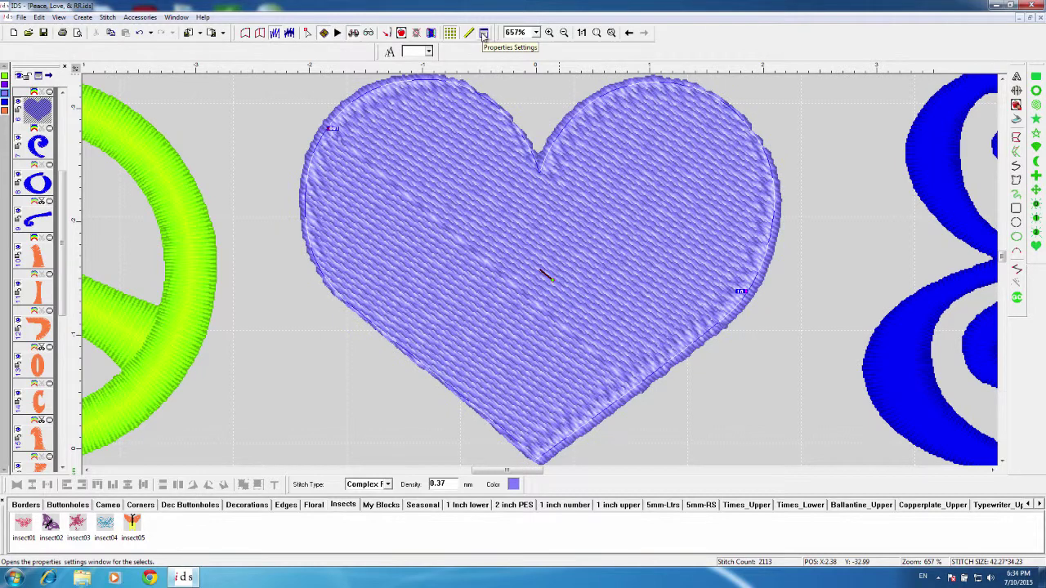
Step: In the heart's Properties, change the Complex fill Direction from 320 to 120
left_click(484, 34)
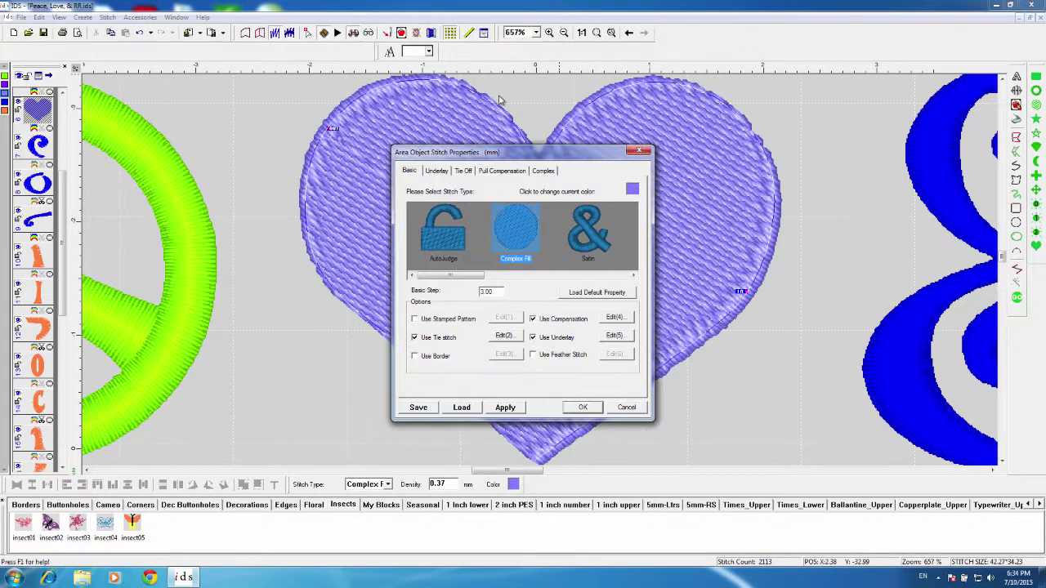
left_click(544, 170)
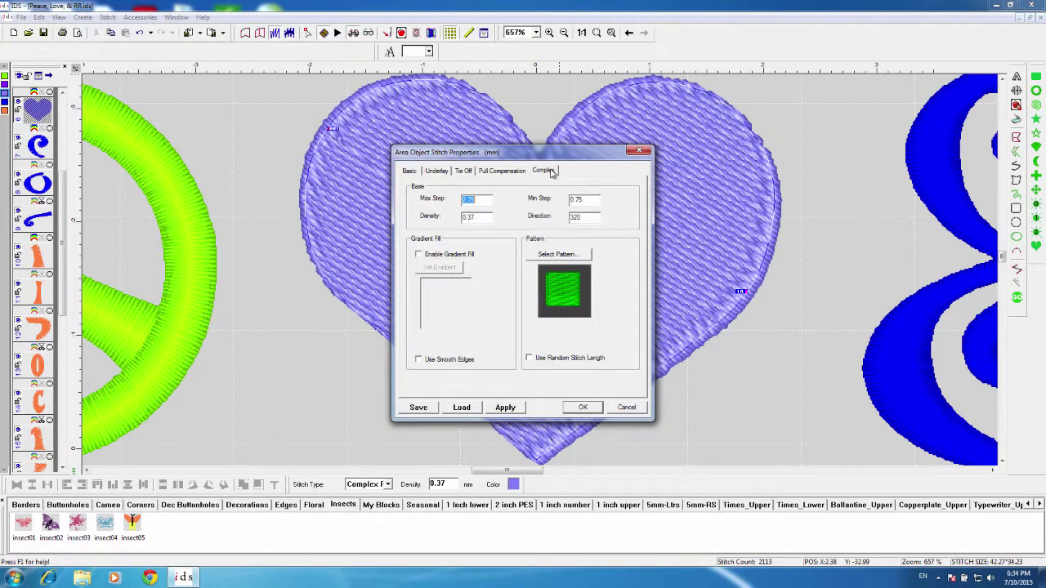
double_click(589, 218)
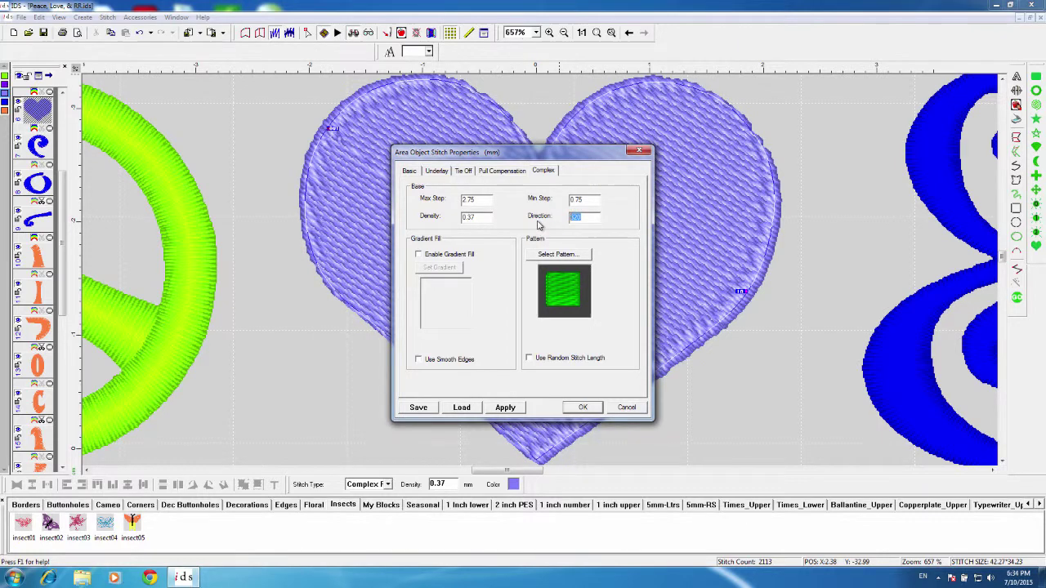
type("120")
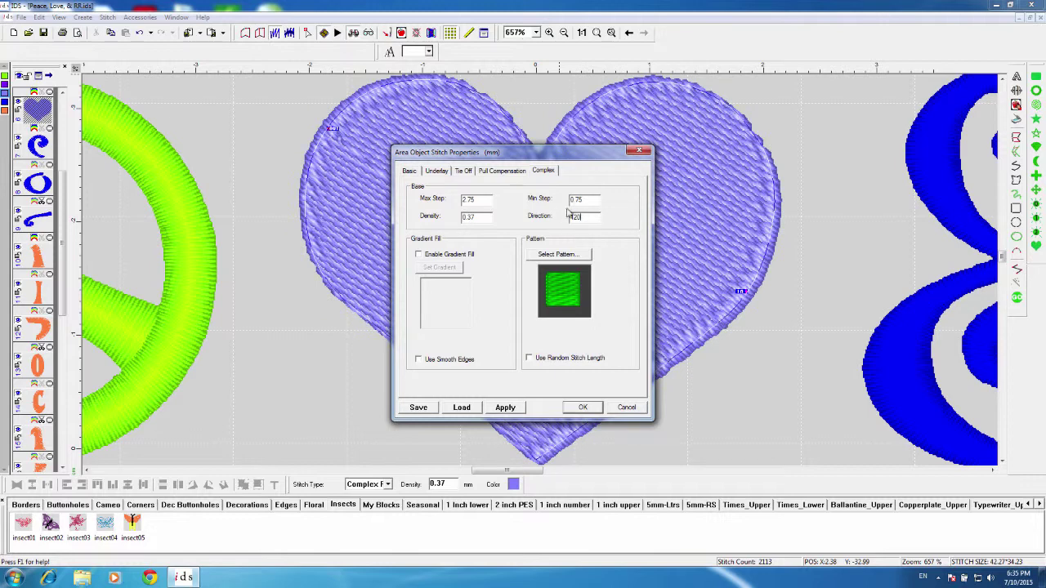
left_click(582, 408)
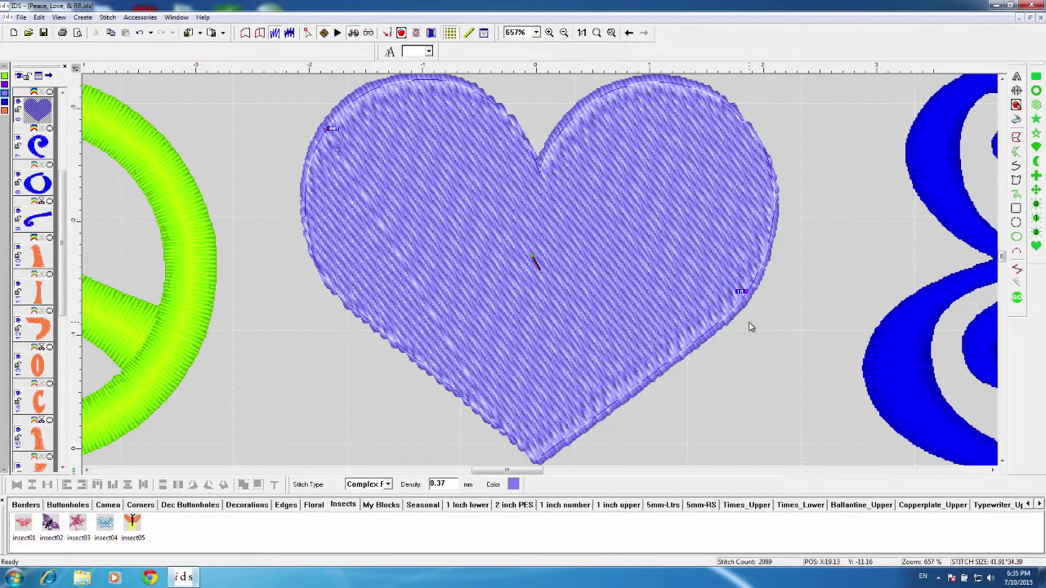
Step: Zoom out to 1:1, select the orange C of Rock, and zoom in on it
left_click(582, 31)
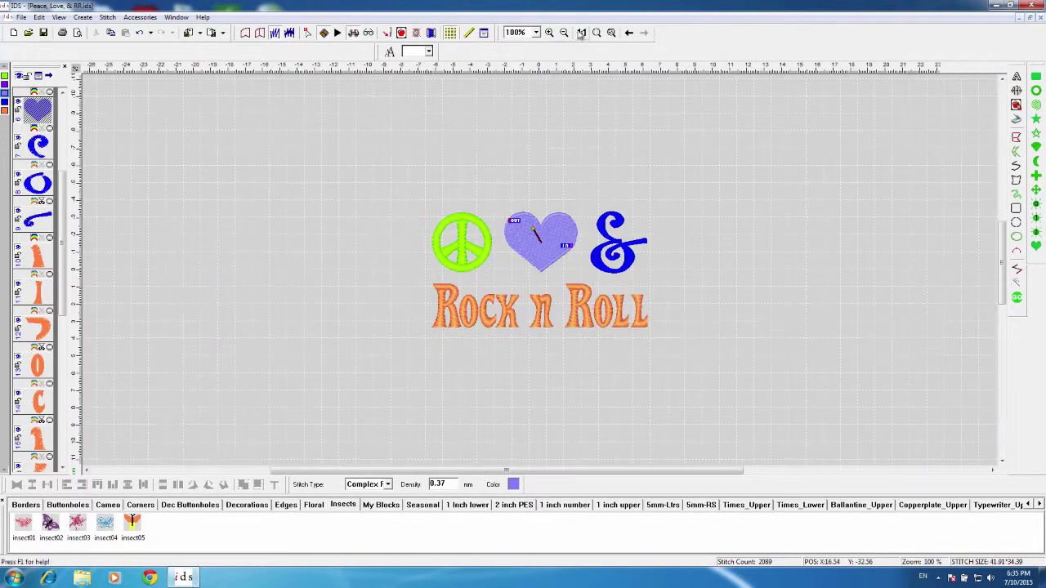
left_click(471, 268)
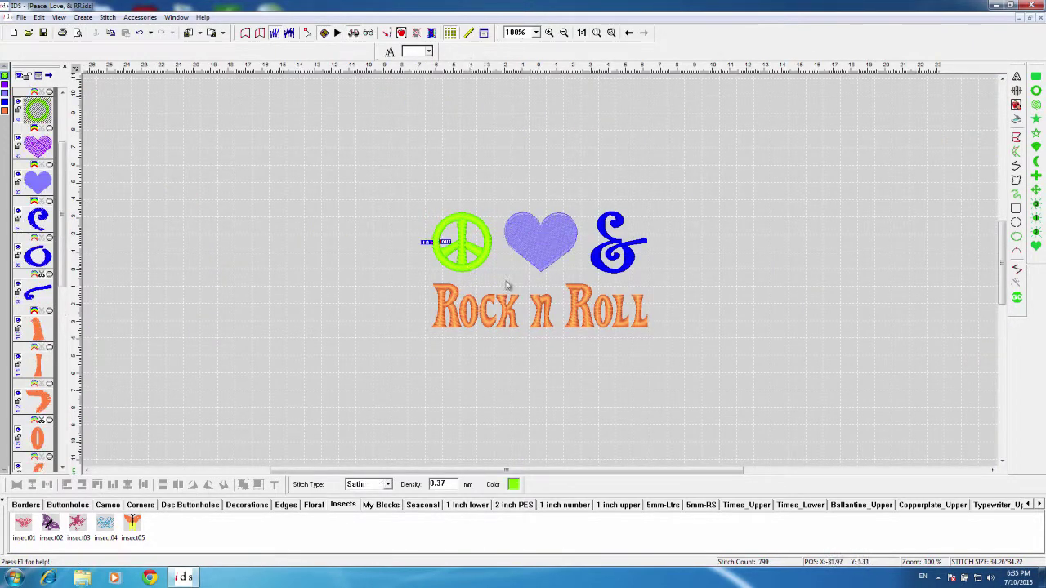
left_click(735, 239)
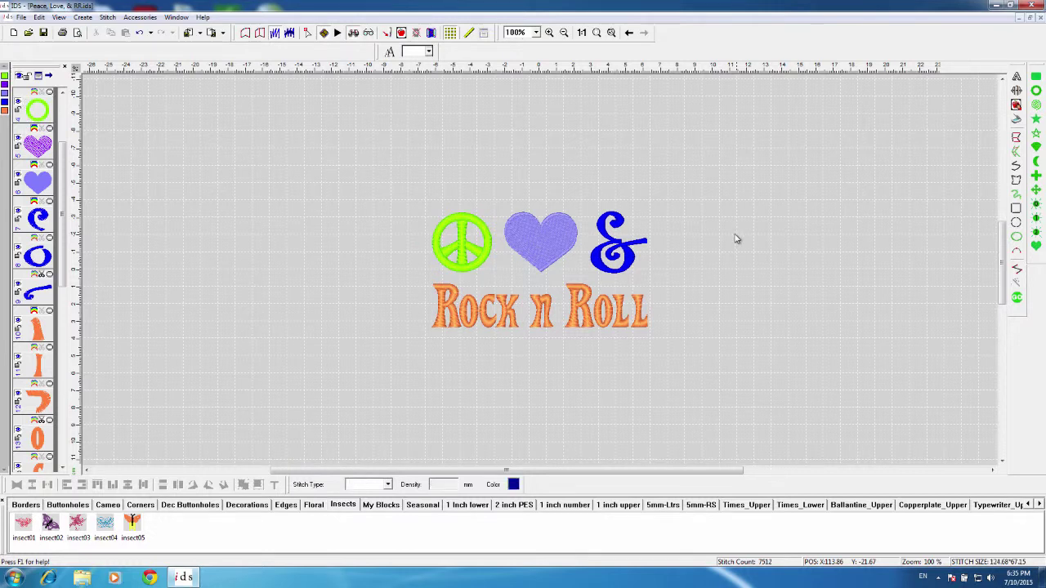
left_click(490, 325)
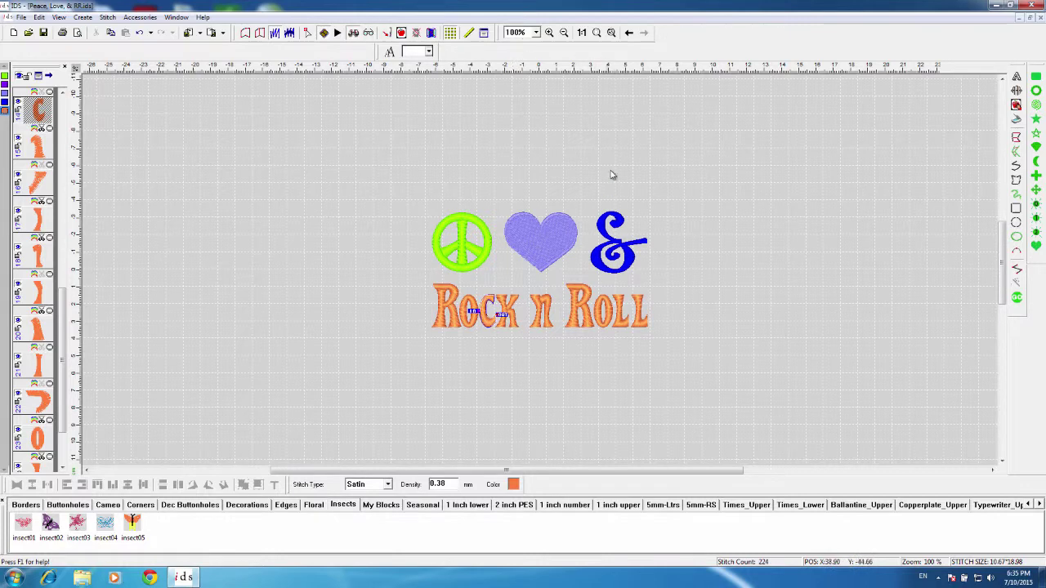
left_click(611, 33)
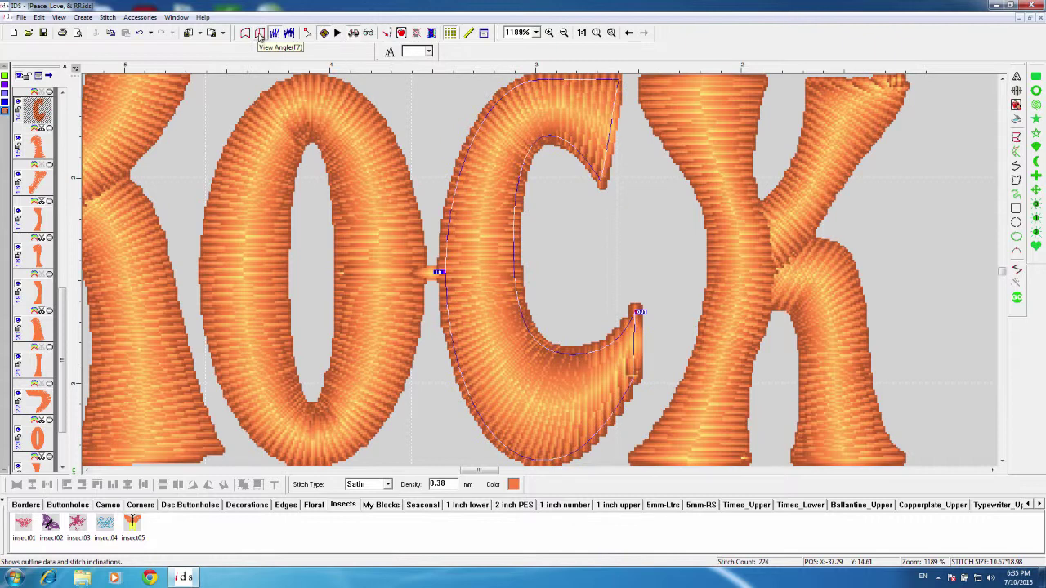
Step: Show stitch angle lines, re-aim one on the C's left curve diagonally, and regenerate its satin
left_click(259, 33)
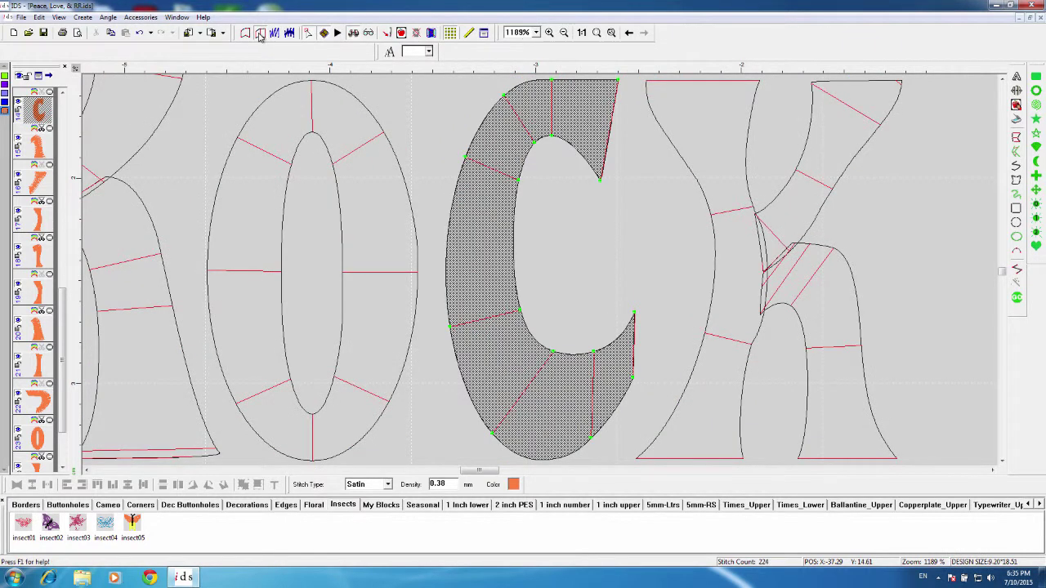
left_click(61, 18)
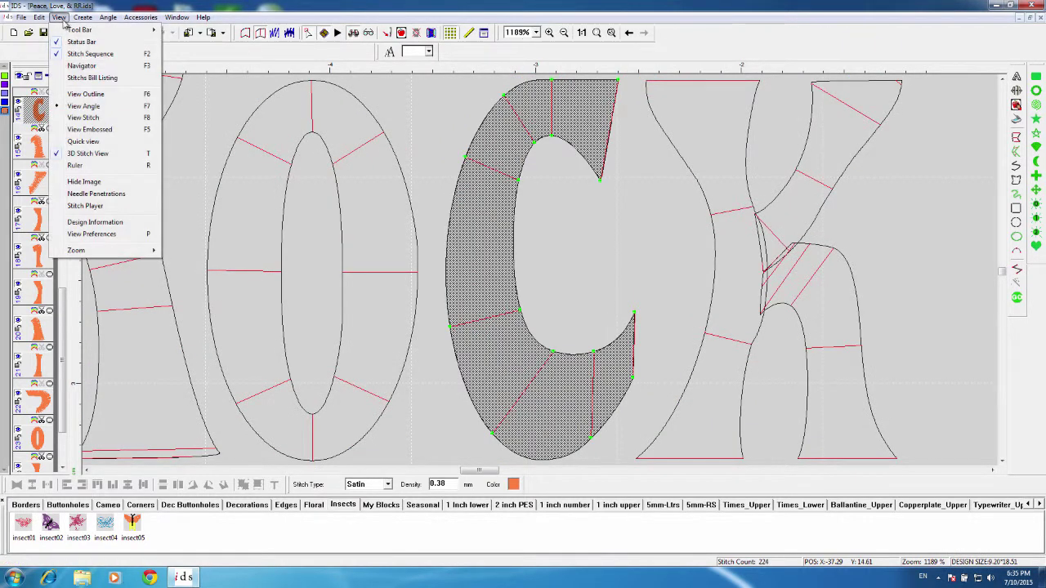
left_click(565, 279)
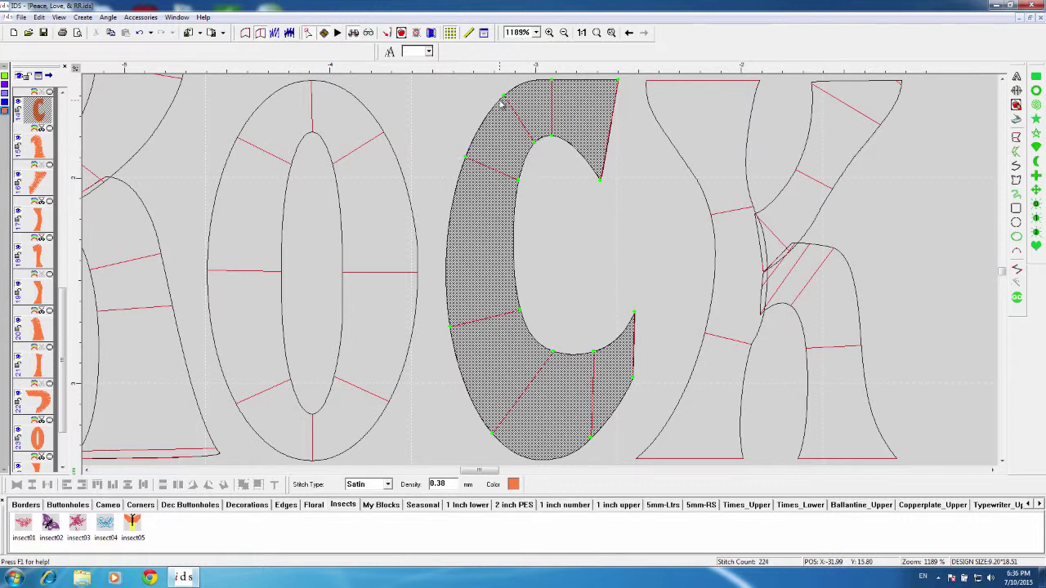
left_click(108, 17)
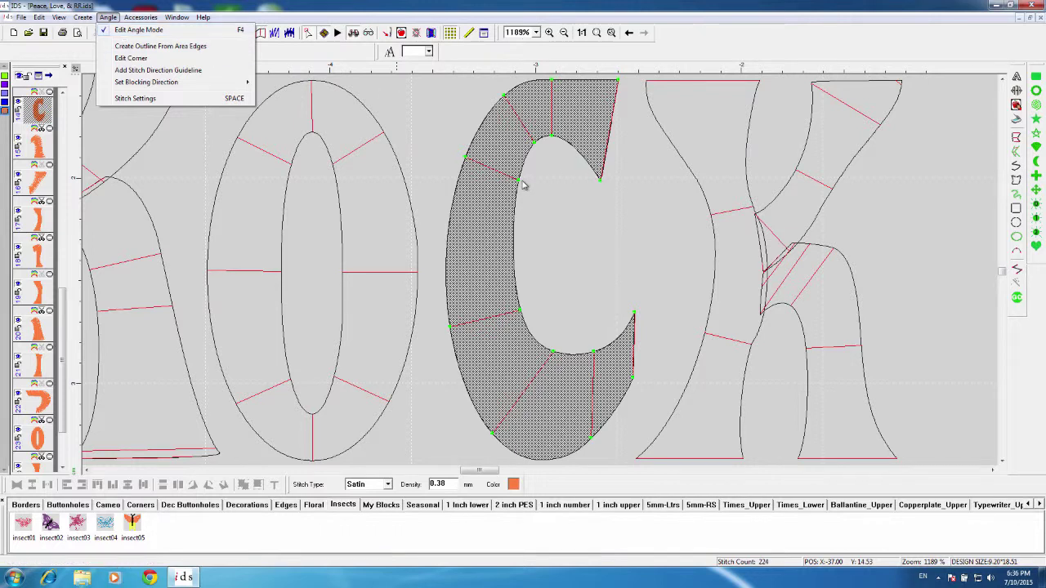
left_click(466, 161)
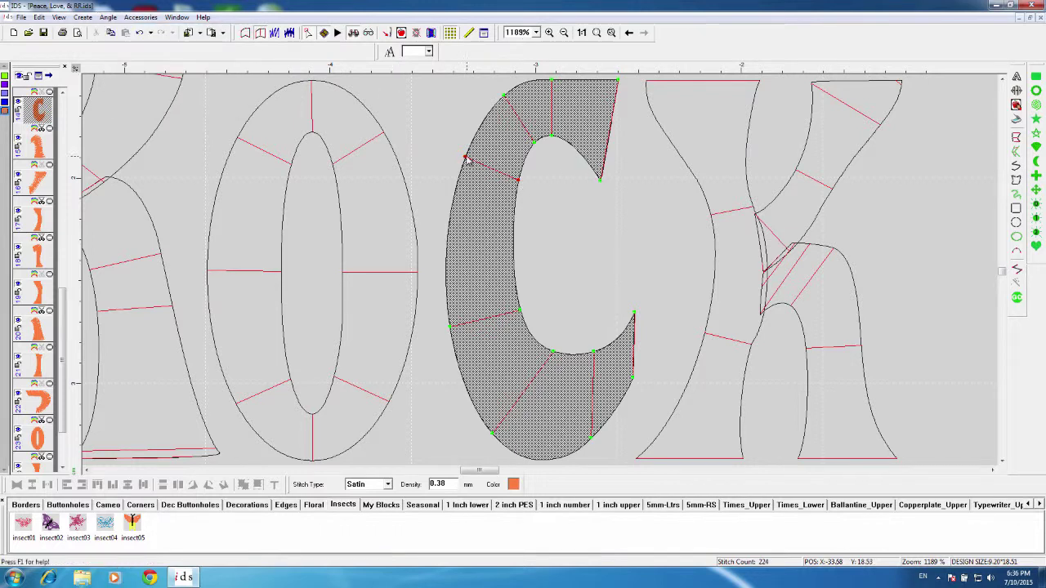
left_click_drag(466, 155, 444, 283)
left_click(1016, 296)
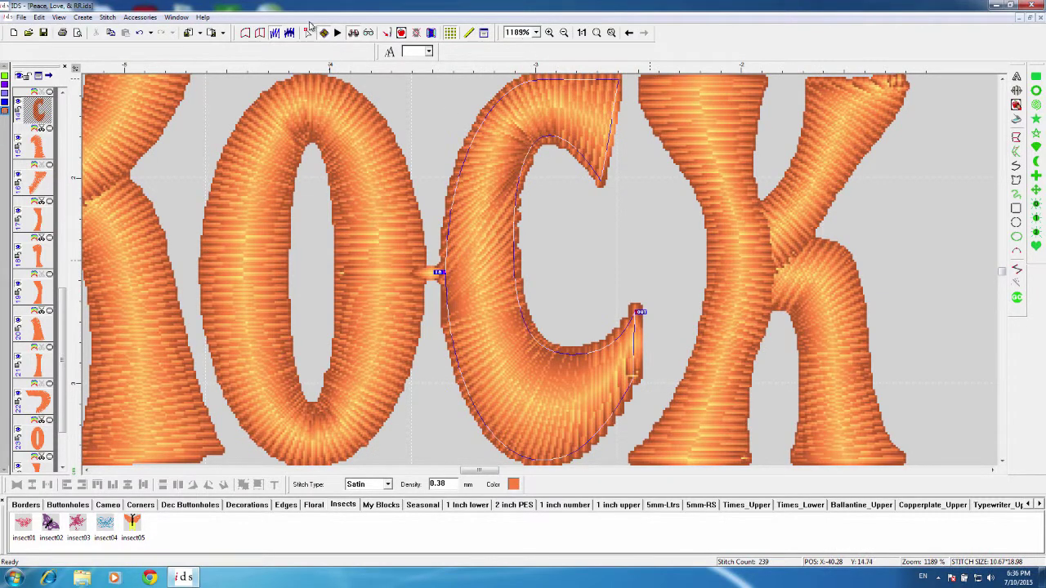
Step: Reposition the angle line on the C's upper outer curve, re-stitch the satin, and deselect it
left_click(259, 32)
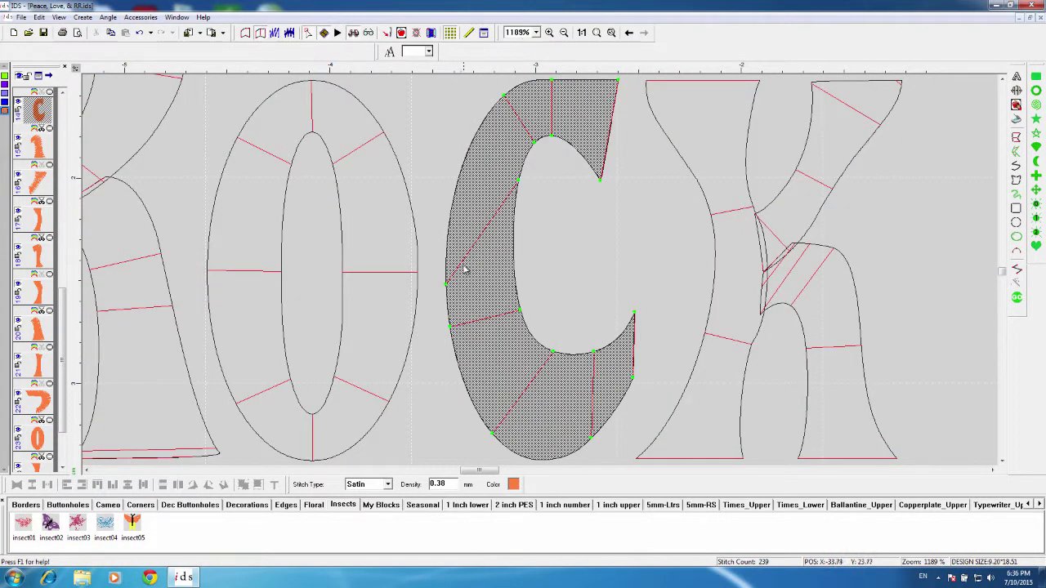
left_click(456, 152)
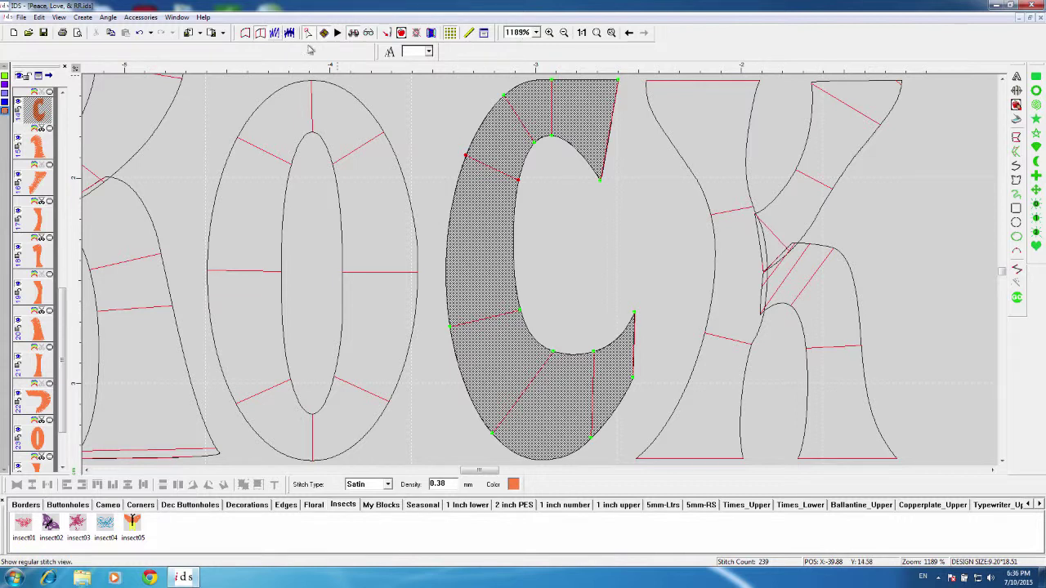
left_click(1017, 299)
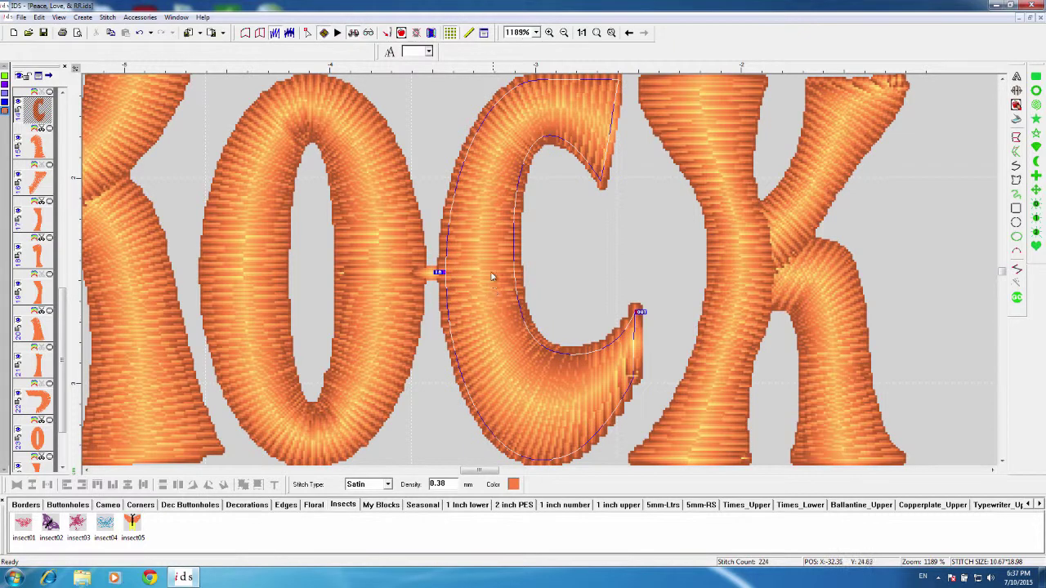
left_click(409, 122)
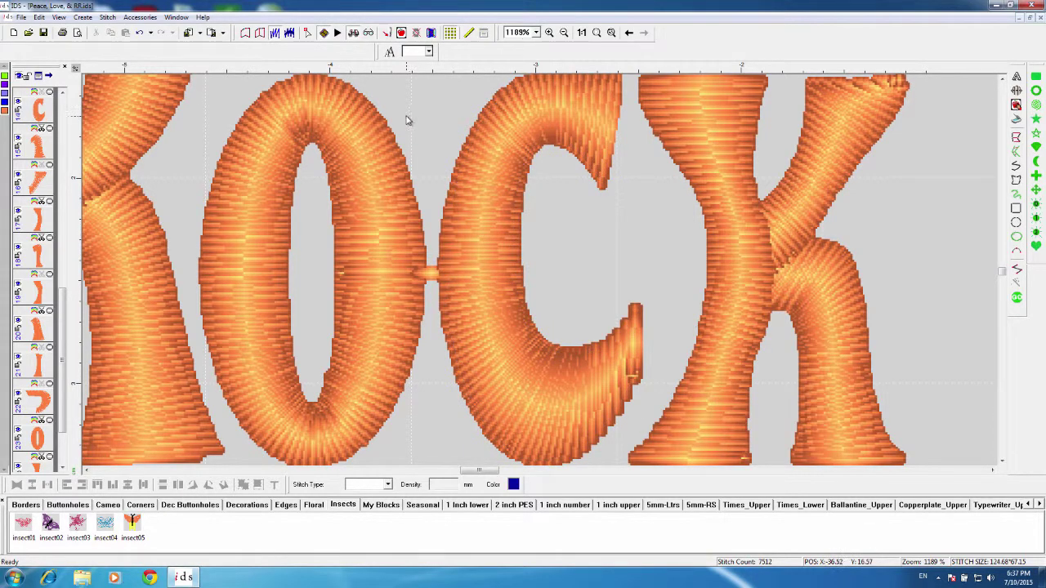